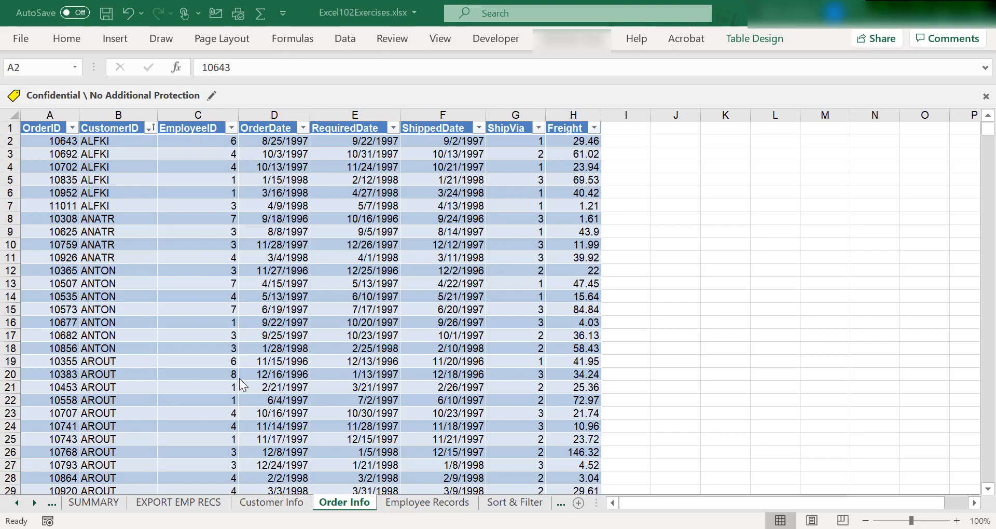
- Compare the customer record in row 2 of Customer Info with the matching orders in rows 2 to 7 of Order Info
{"action": "left_click", "coordinate": [284, 504]}
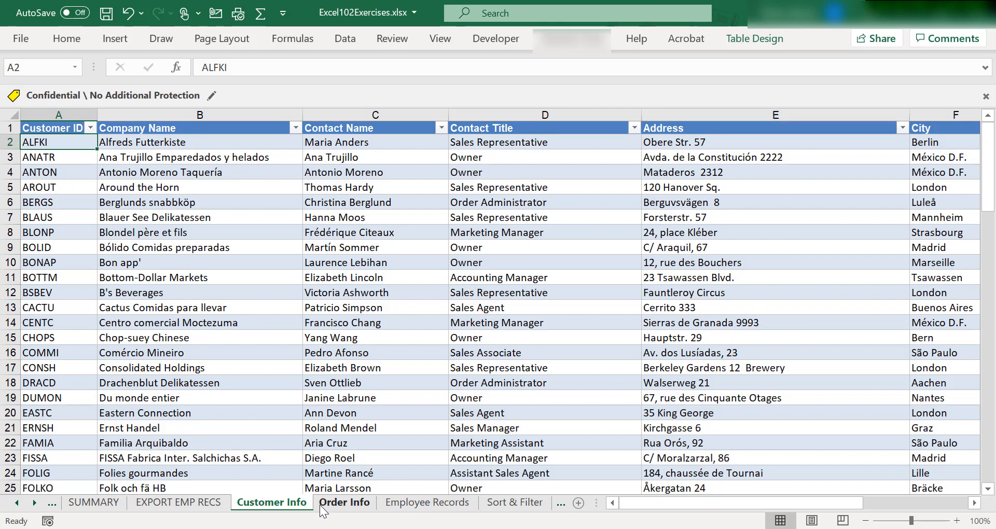
{"action": "left_click", "coordinate": [344, 504]}
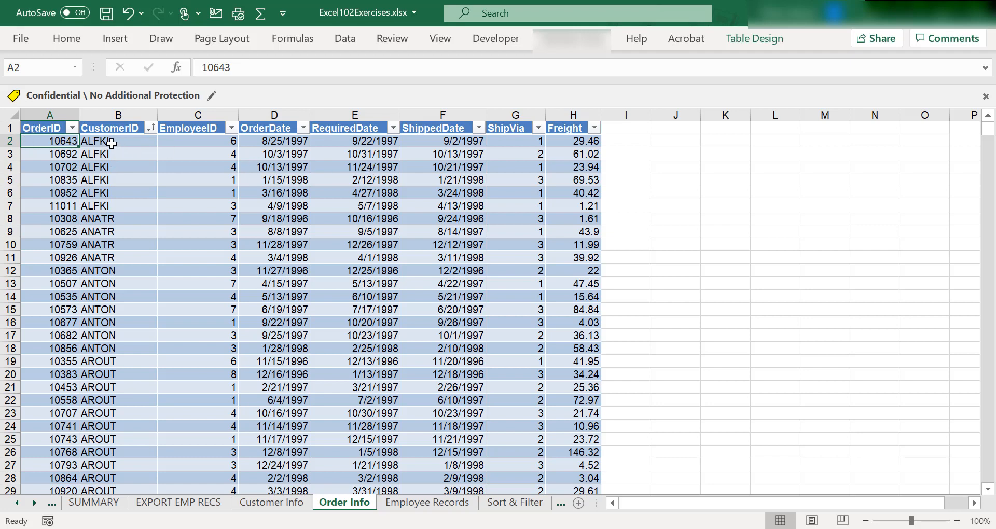
{"action": "left_click", "coordinate": [272, 503]}
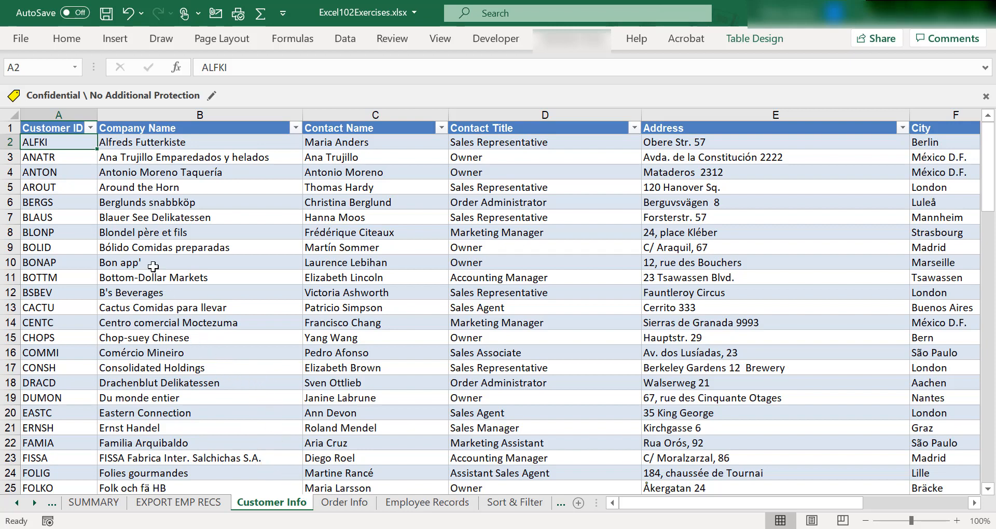
{"action": "left_click", "coordinate": [10, 141]}
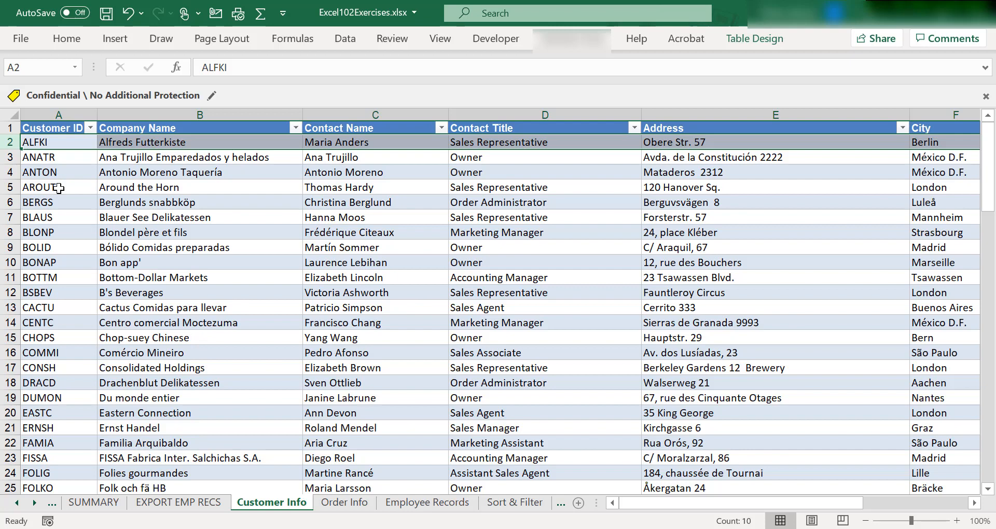
{"action": "left_click", "coordinate": [363, 502]}
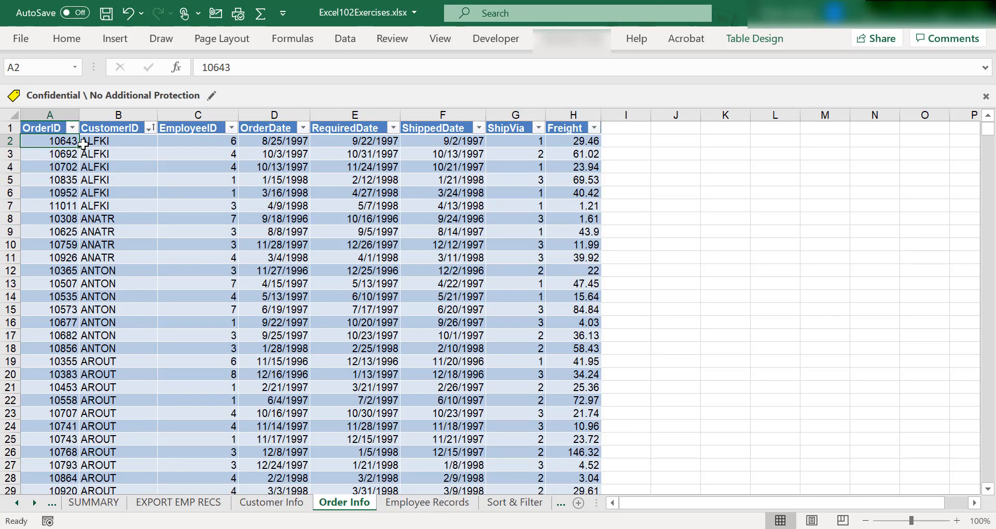
{"action": "left_click", "coordinate": [99, 146]}
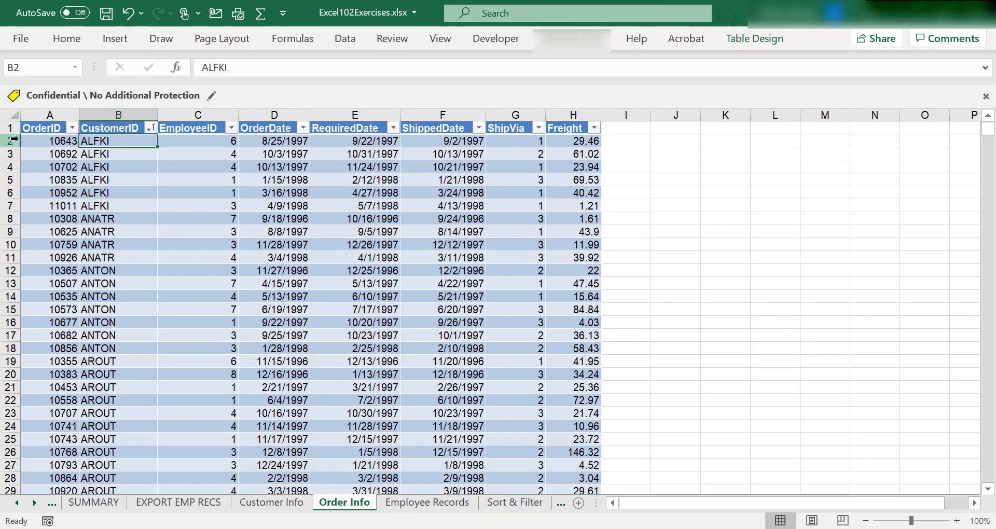
{"action": "left_click_drag", "start_coordinate": [13, 139], "coordinate": [5, 199]}
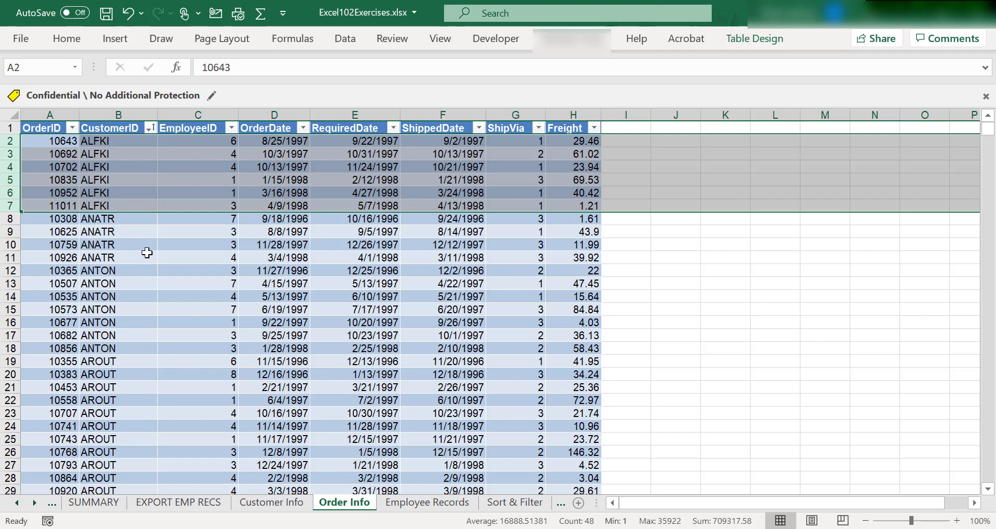
{"action": "left_click", "coordinate": [274, 505]}
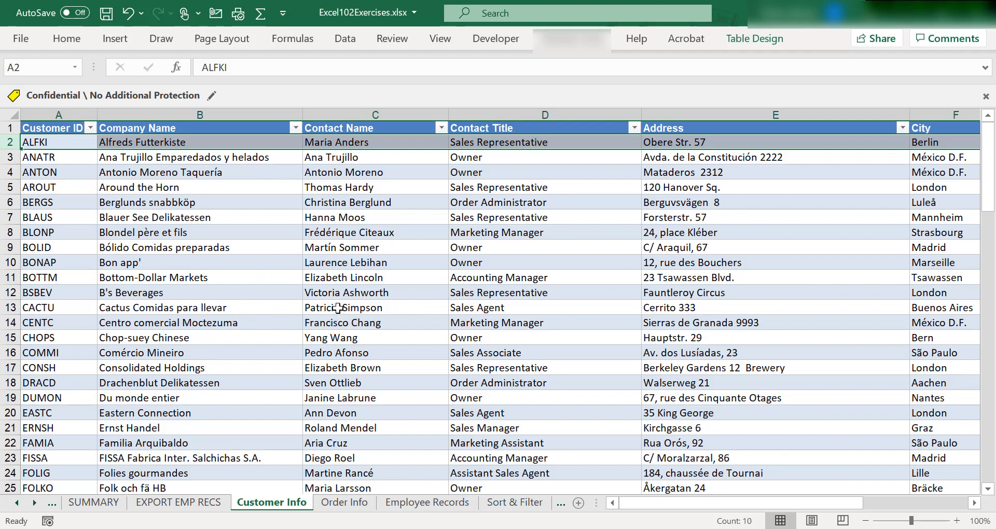
{"action": "left_click", "coordinate": [340, 250]}
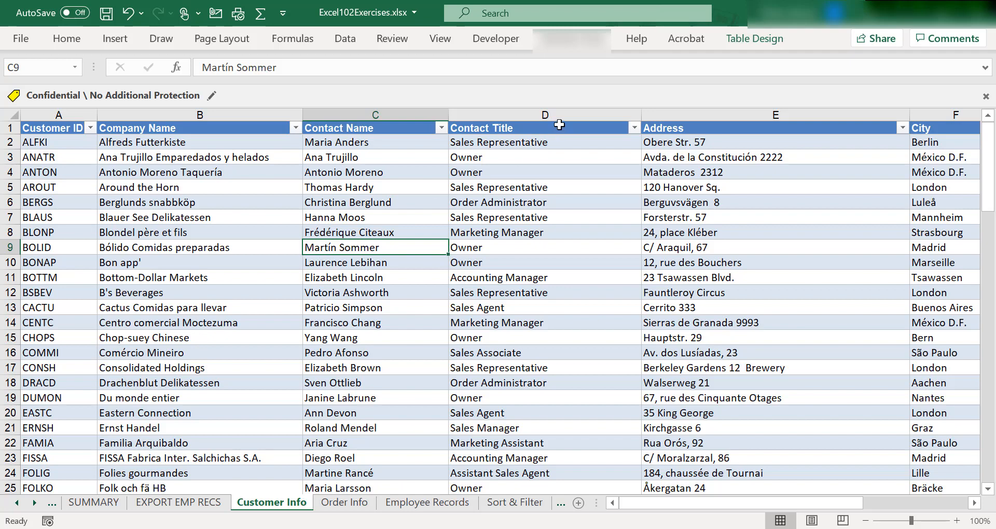
{"action": "left_click", "coordinate": [115, 38]}
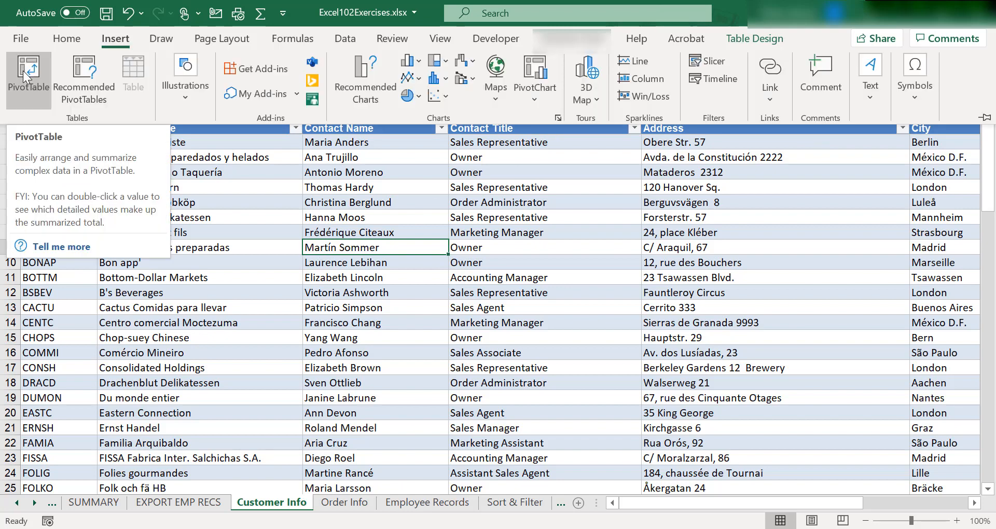
{"action": "left_click", "coordinate": [23, 70]}
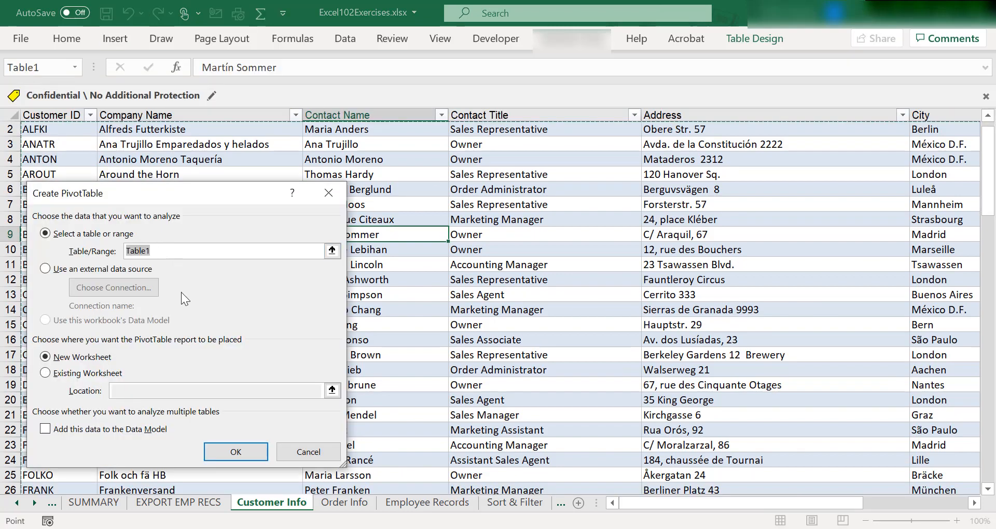
{"action": "left_click_drag", "start_coordinate": [183, 193], "coordinate": [442, 155]}
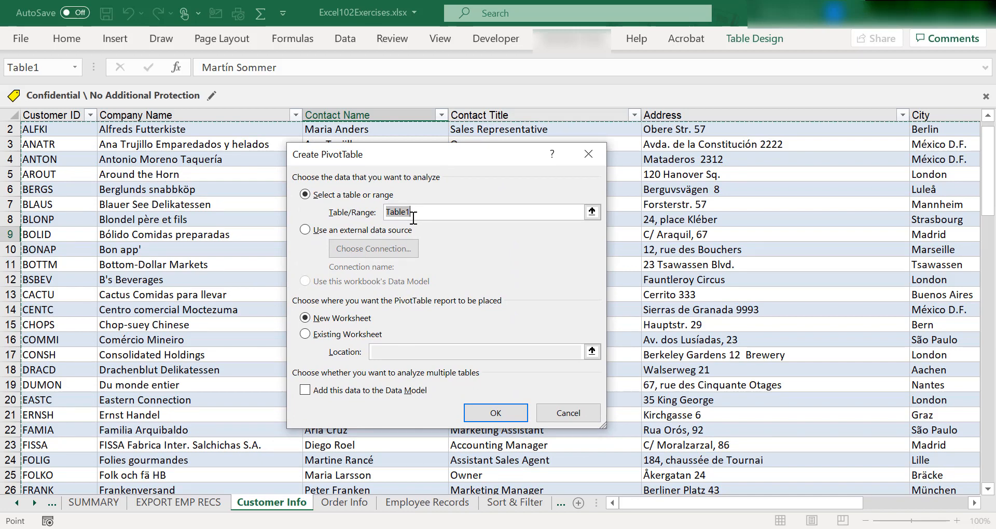
{"action": "left_click", "coordinate": [567, 414]}
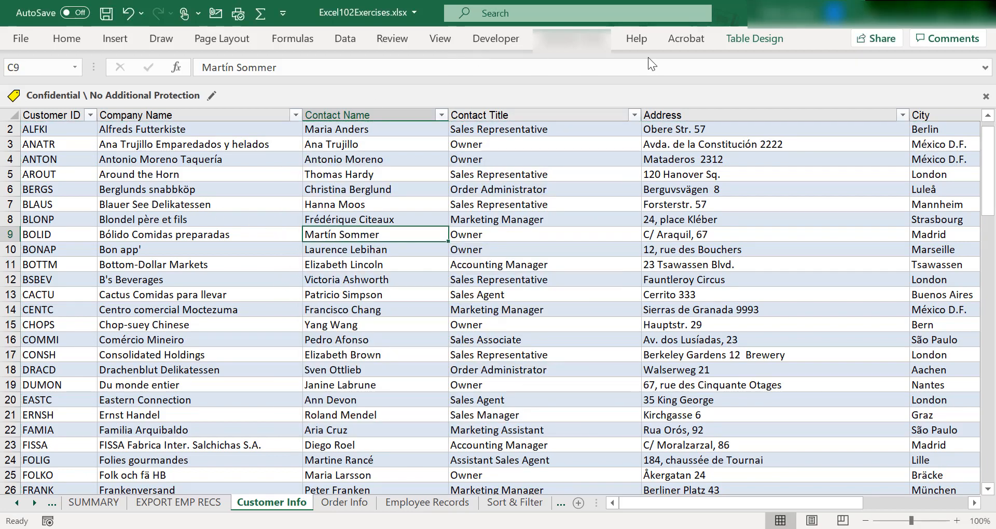
- Rename the table on the Customer Info sheet to CustomerInfo
{"action": "left_click", "coordinate": [743, 40]}
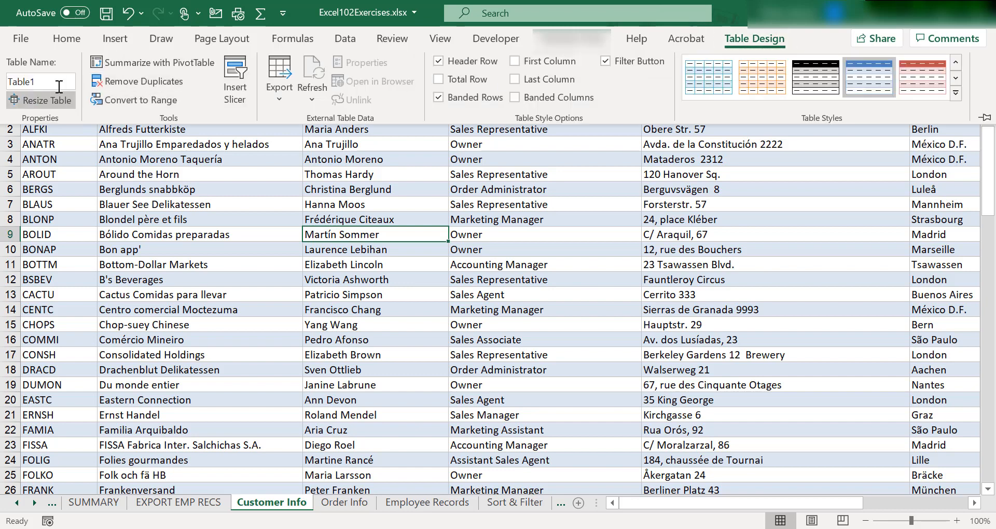
{"action": "left_click", "coordinate": [57, 82]}
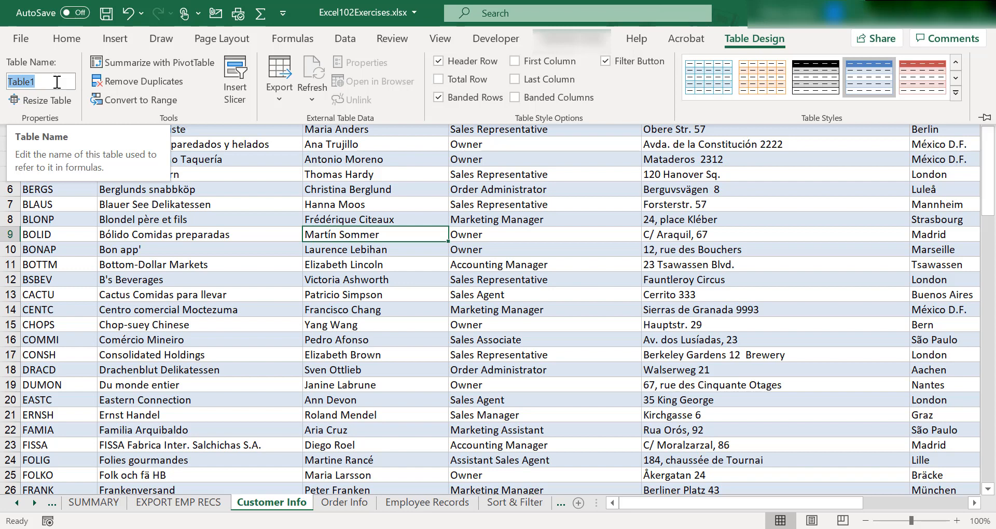
{"action": "type", "text": "C"}
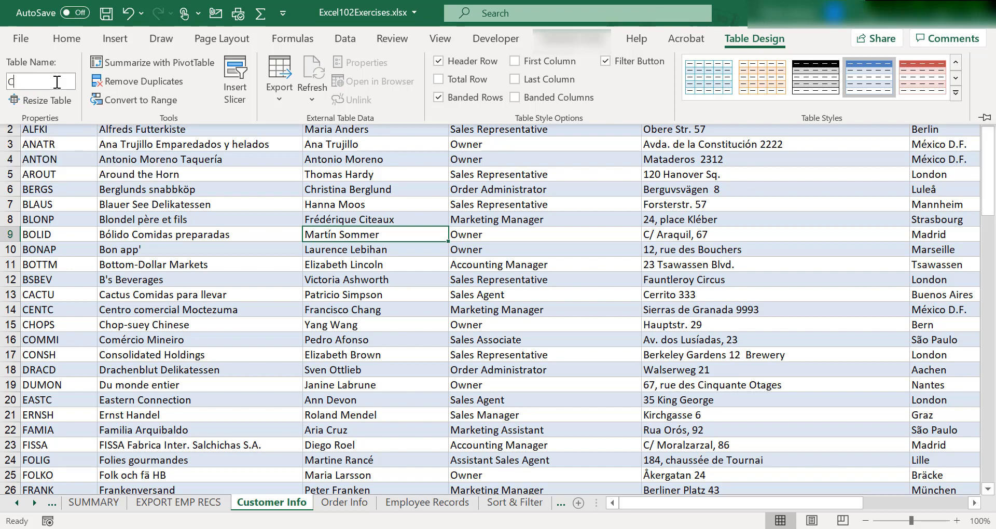
{"action": "type", "text": "ustomerInfo"}
{"action": "left_click", "coordinate": [353, 267]}
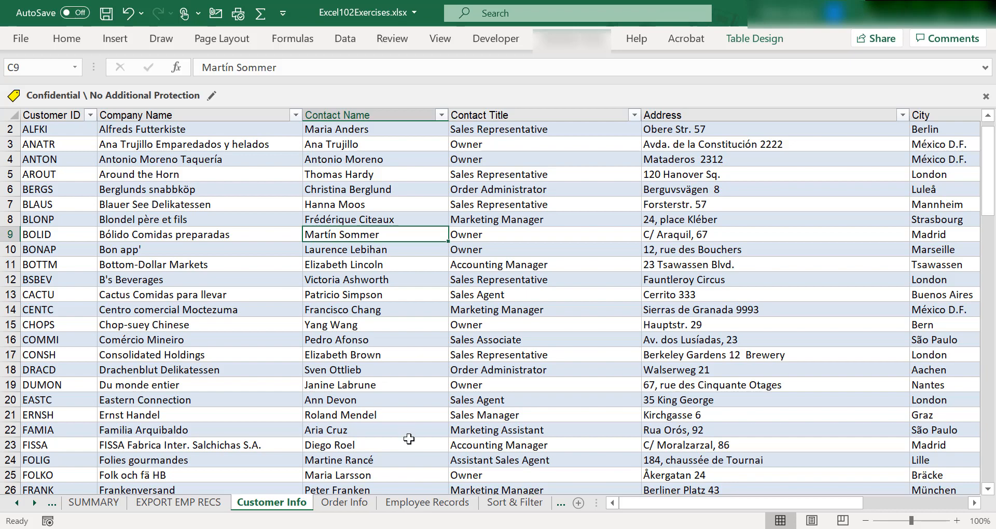
- Check the name assigned to the table on the Order Info sheet
{"action": "left_click", "coordinate": [344, 502]}
{"action": "left_click", "coordinate": [179, 245]}
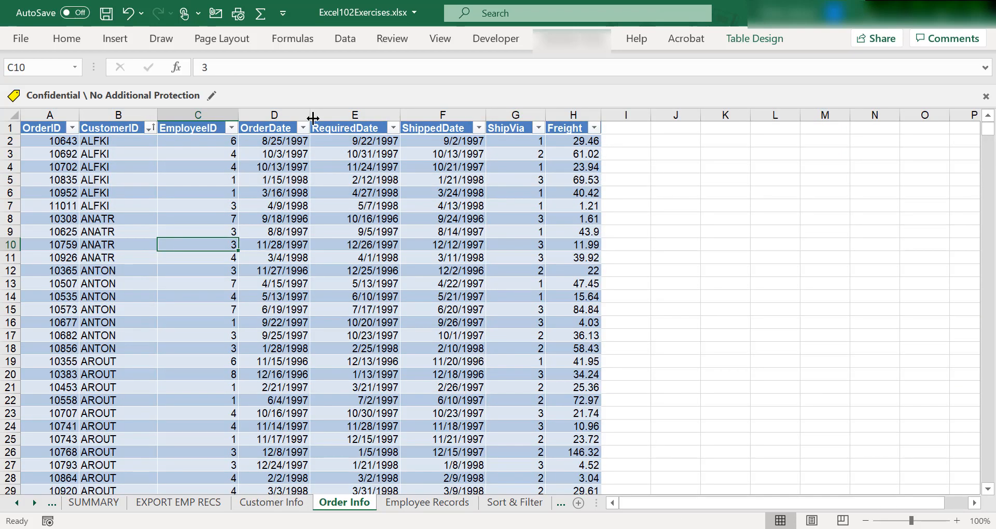
{"action": "left_click", "coordinate": [741, 39]}
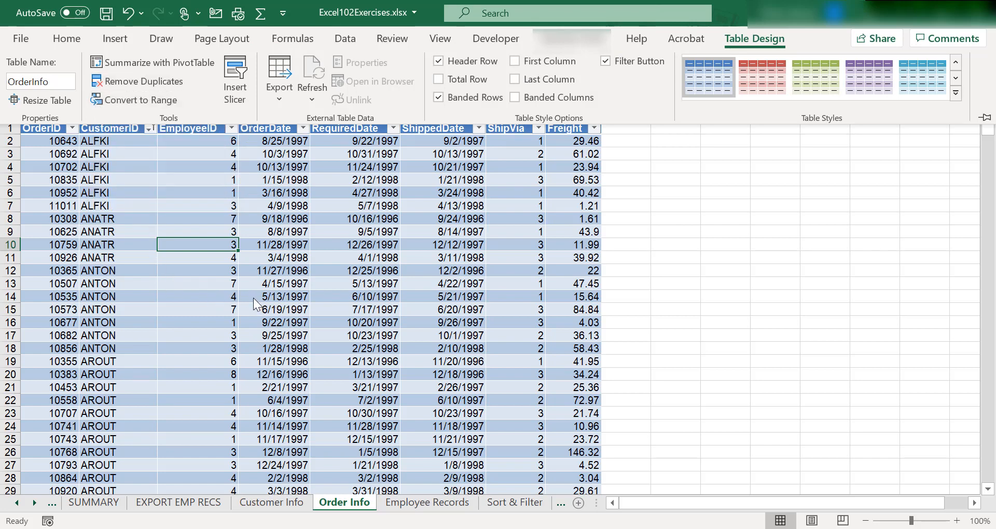
- Create a PivotTable on a new worksheet from the CustomerInfo table, without adding it to the Data Model
{"action": "left_click", "coordinate": [285, 504]}
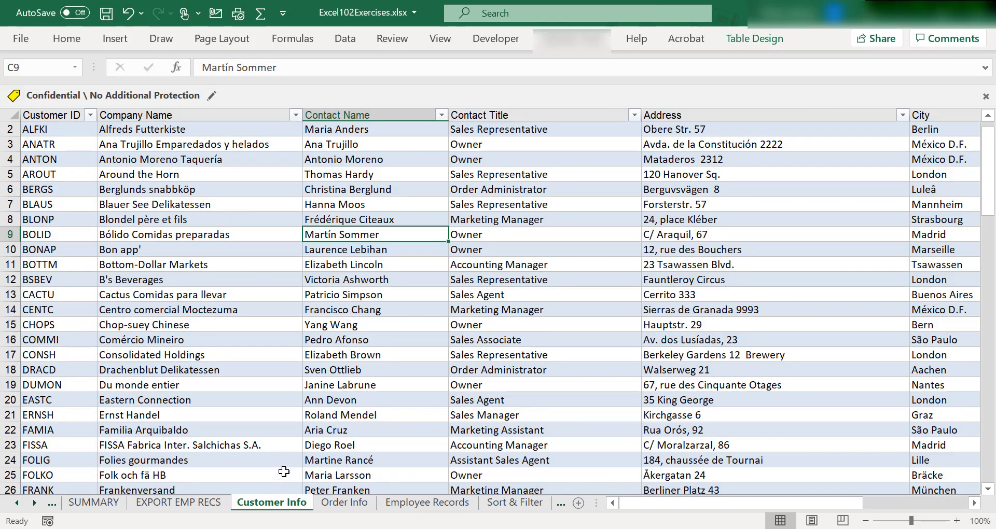
{"action": "left_click", "coordinate": [285, 261]}
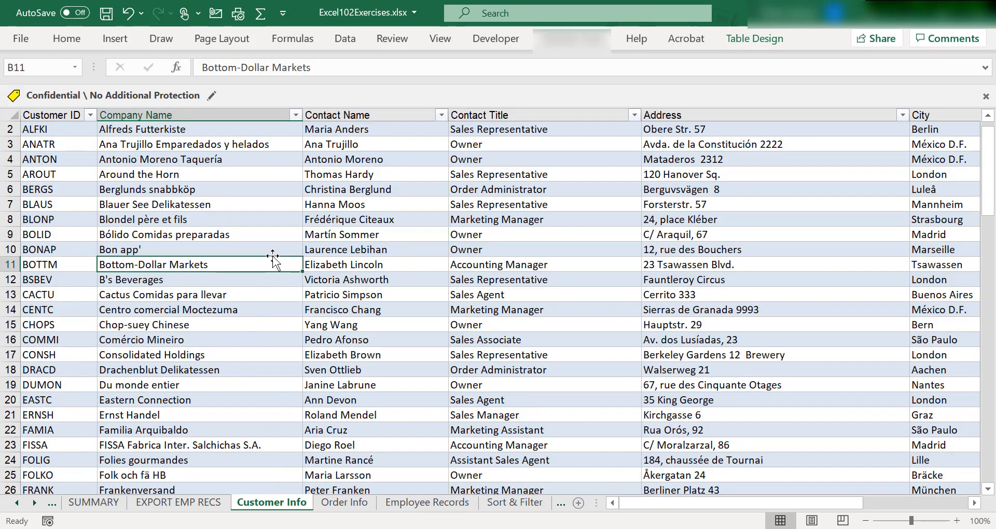
{"action": "left_click", "coordinate": [115, 39]}
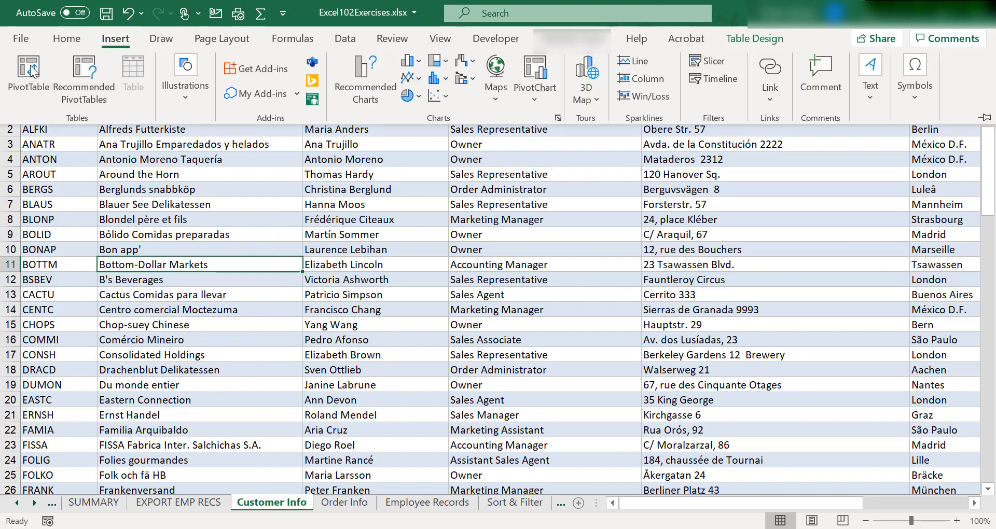
{"action": "left_click", "coordinate": [25, 79]}
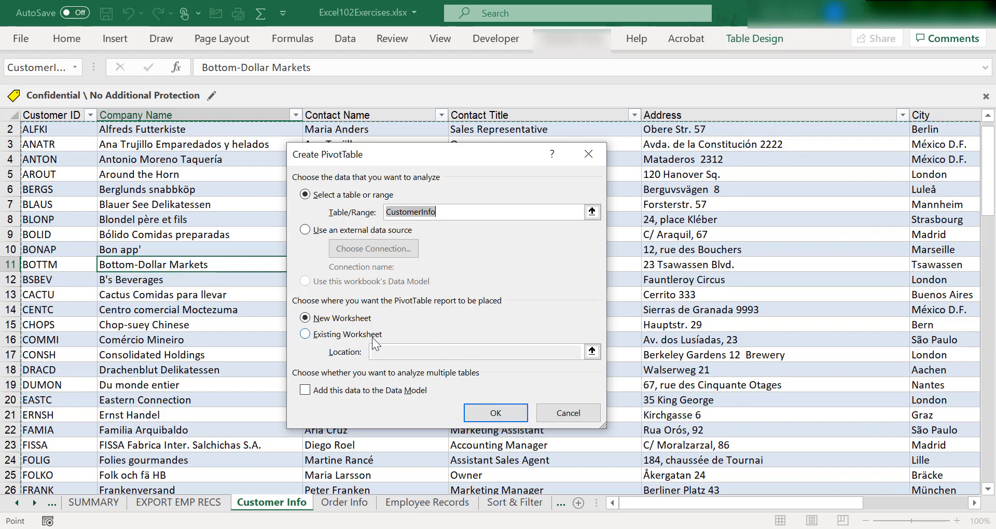
{"action": "left_click", "coordinate": [495, 413]}
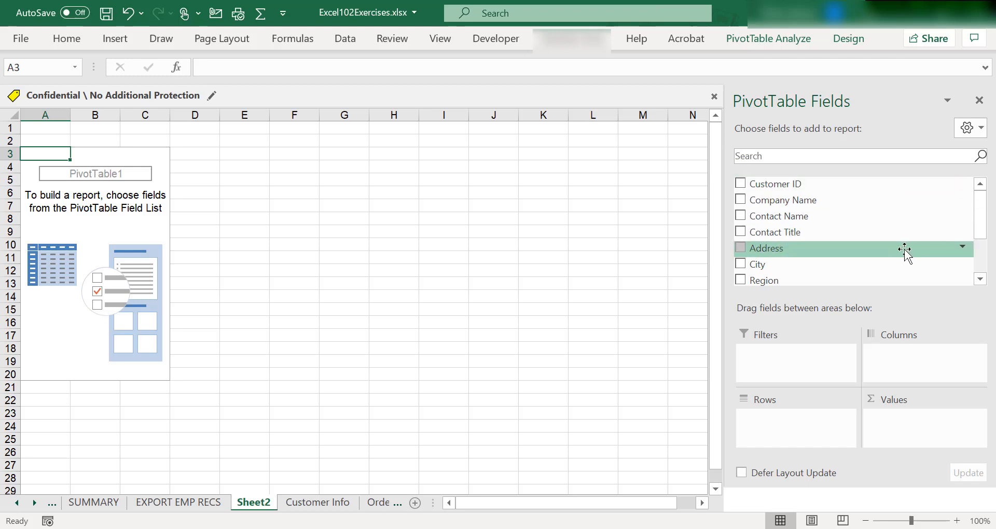
- Review the available PivotTable fields and request more tables, declining to create a new PivotTable
{"action": "scroll", "coordinate": [903, 244], "scroll_direction": "down", "scroll_amount": 3}
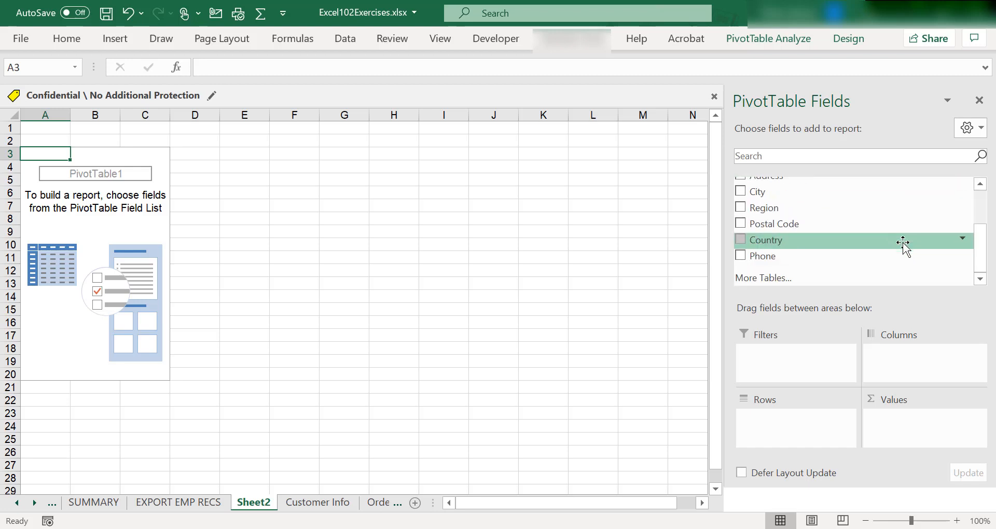
{"action": "scroll", "coordinate": [903, 244], "scroll_direction": "up", "scroll_amount": 3}
{"action": "scroll", "coordinate": [903, 244], "scroll_direction": "down", "scroll_amount": 1}
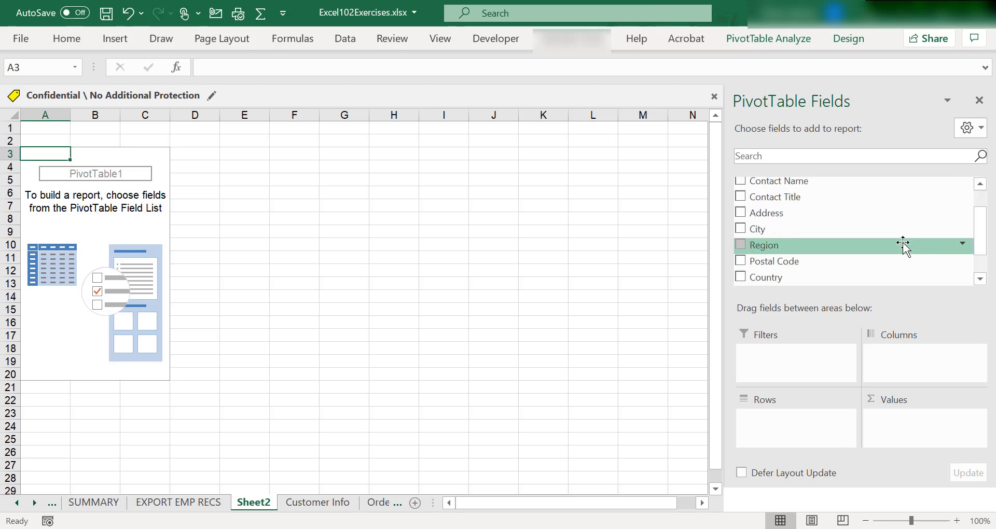
{"action": "scroll", "coordinate": [903, 244], "scroll_direction": "up", "scroll_amount": 1}
{"action": "scroll", "coordinate": [903, 244], "scroll_direction": "down", "scroll_amount": 2}
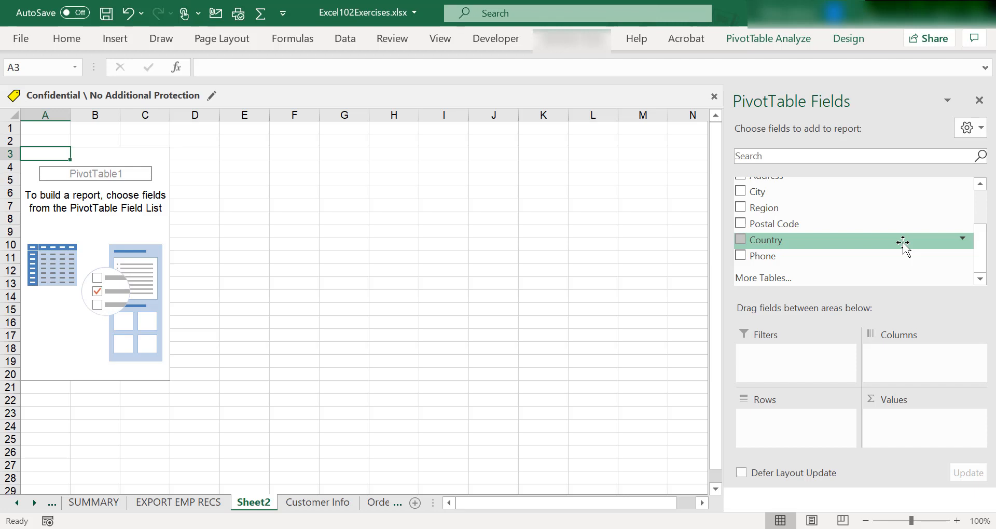
{"action": "scroll", "coordinate": [903, 244], "scroll_direction": "up", "scroll_amount": 2}
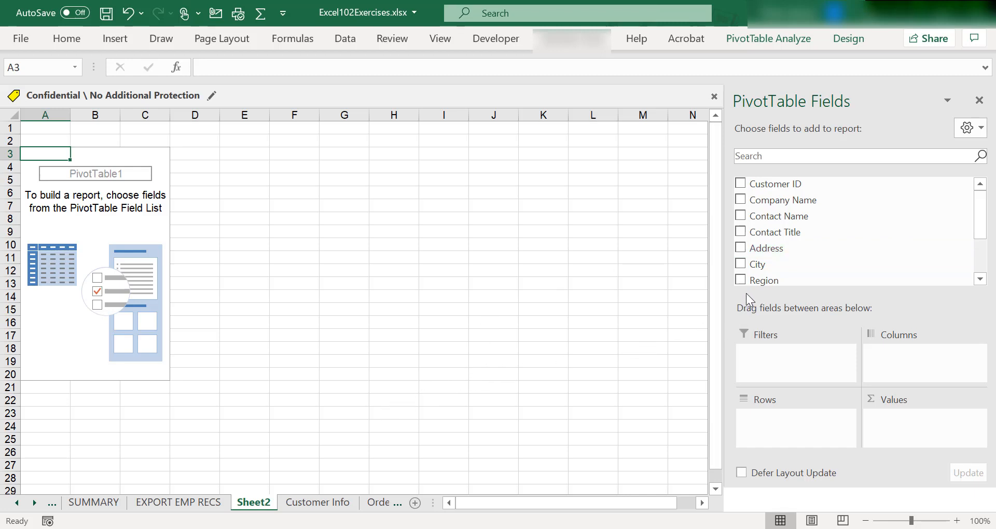
{"action": "scroll", "coordinate": [749, 248], "scroll_direction": "down", "scroll_amount": 2}
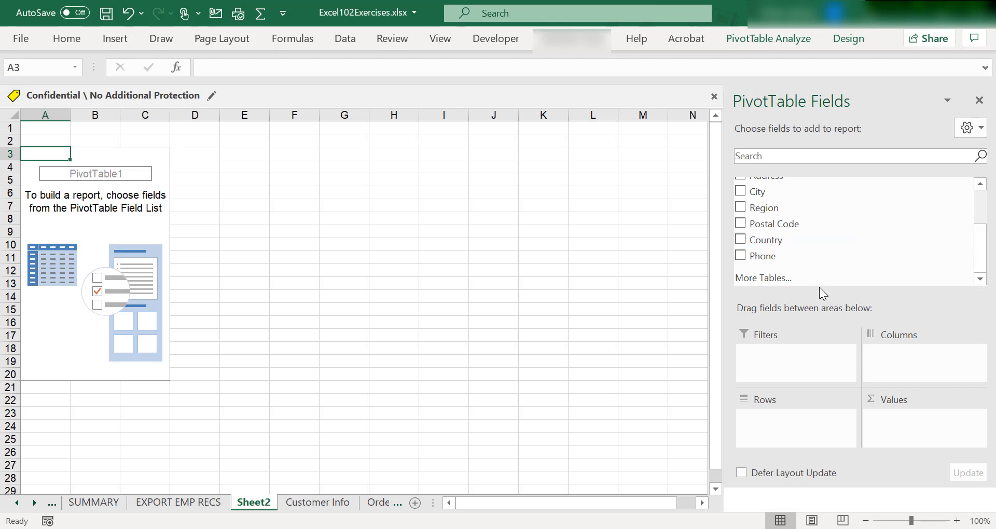
{"action": "left_click", "coordinate": [763, 278]}
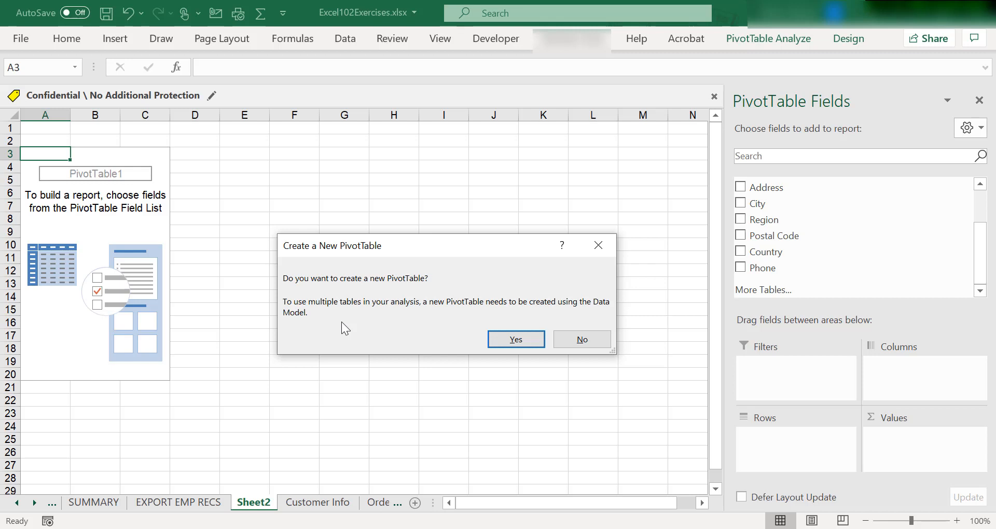
{"action": "left_click", "coordinate": [576, 343]}
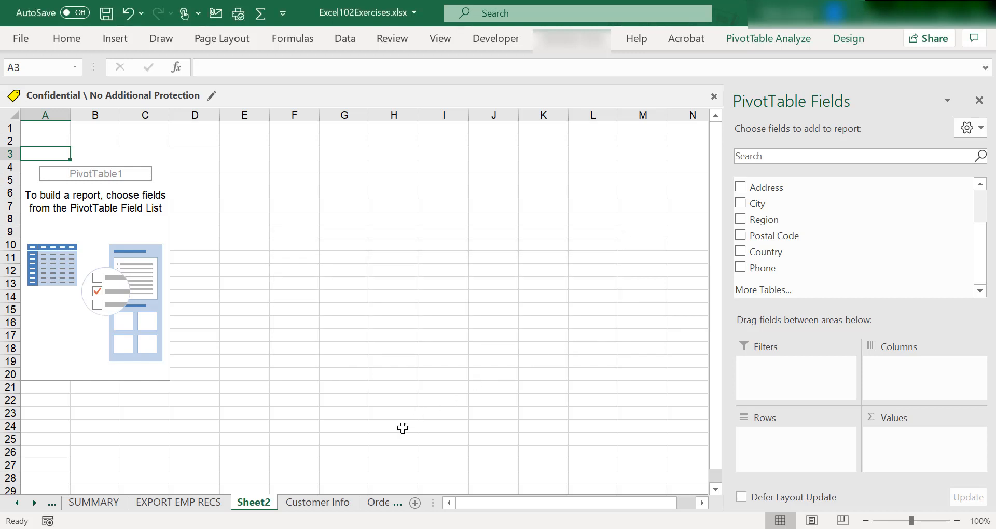
- Delete Sheet2, the worksheet holding the empty PivotTable
{"action": "right_click", "coordinate": [253, 503]}
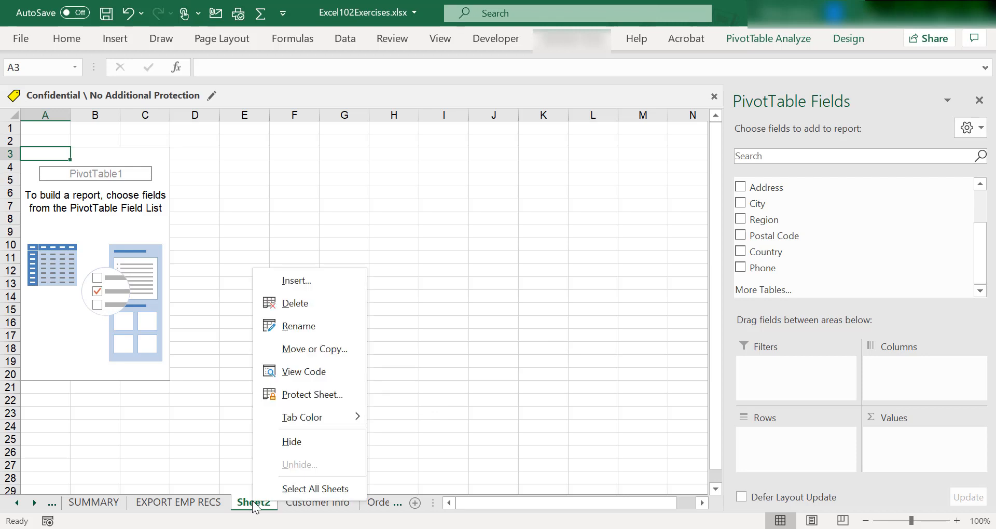
{"action": "left_click", "coordinate": [313, 303]}
{"action": "left_click", "coordinate": [482, 318]}
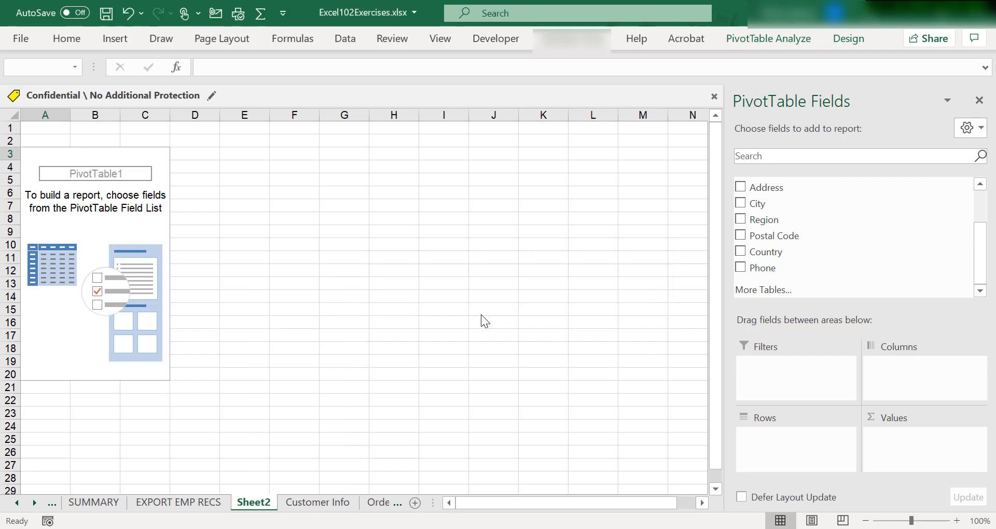